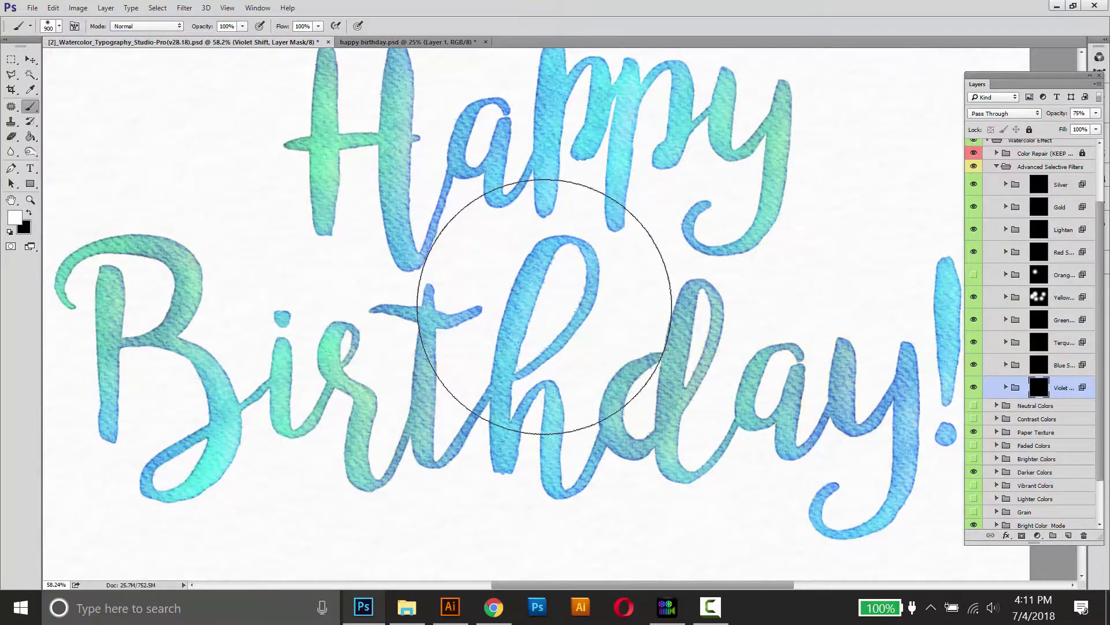
Paint violet tints over the th, pp and ay letters on the Violet Shift mask
mouse_move(544, 307)
mouse_down()
mouse_move(534, 422)
mouse_move(522, 125)
mouse_move(529, 142)
mouse_move(708, 238)
mouse_move(877, 274)
mouse_move(870, 335)
mouse_up()
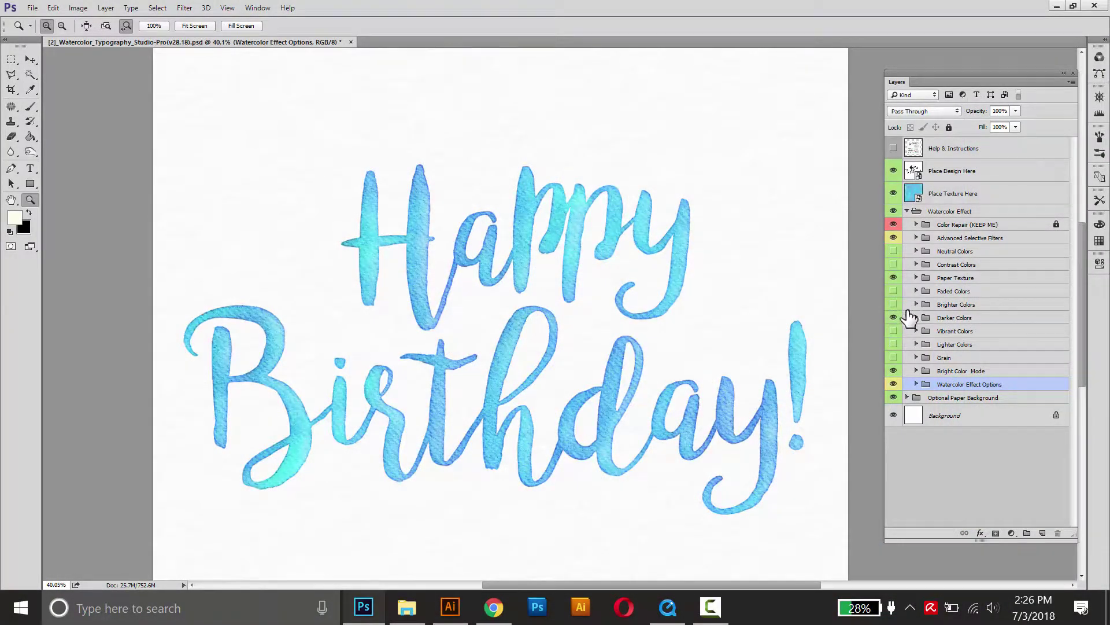
Open Advanced Selective Filters, step through the Red to Violet Shift layers, then target Yellow Shift's mask
click(916, 238)
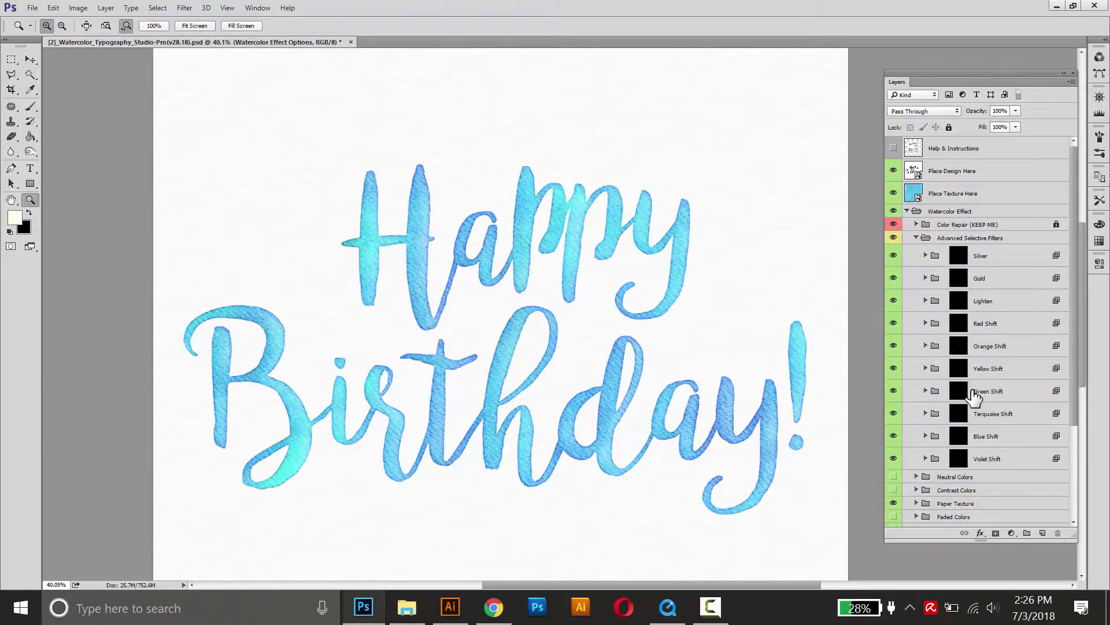
click(985, 323)
click(986, 347)
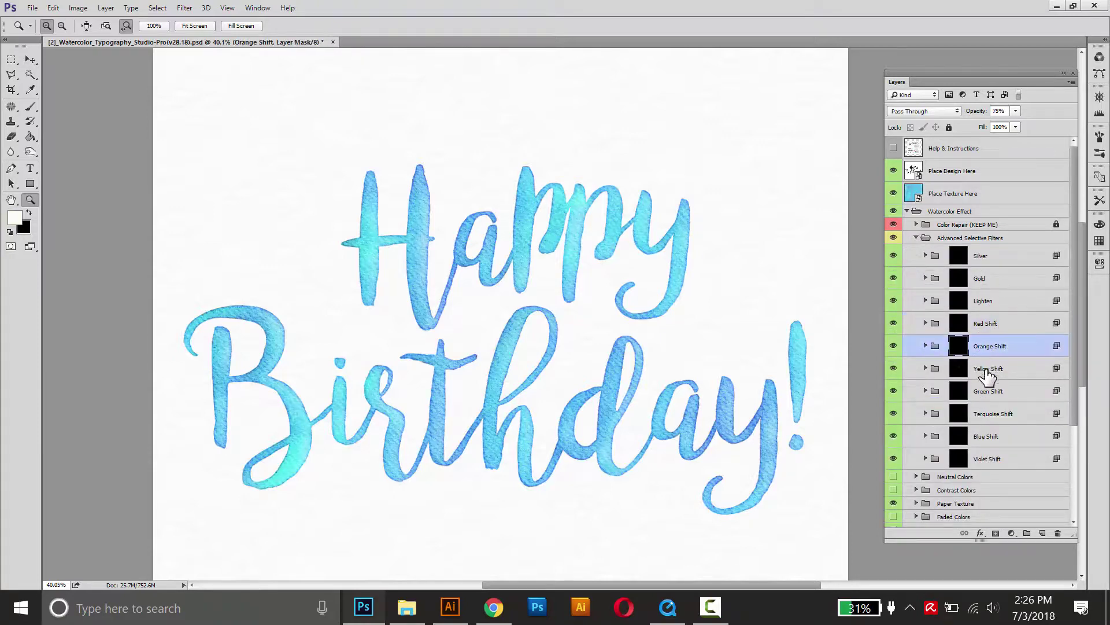
click(987, 370)
click(987, 393)
click(985, 416)
click(982, 441)
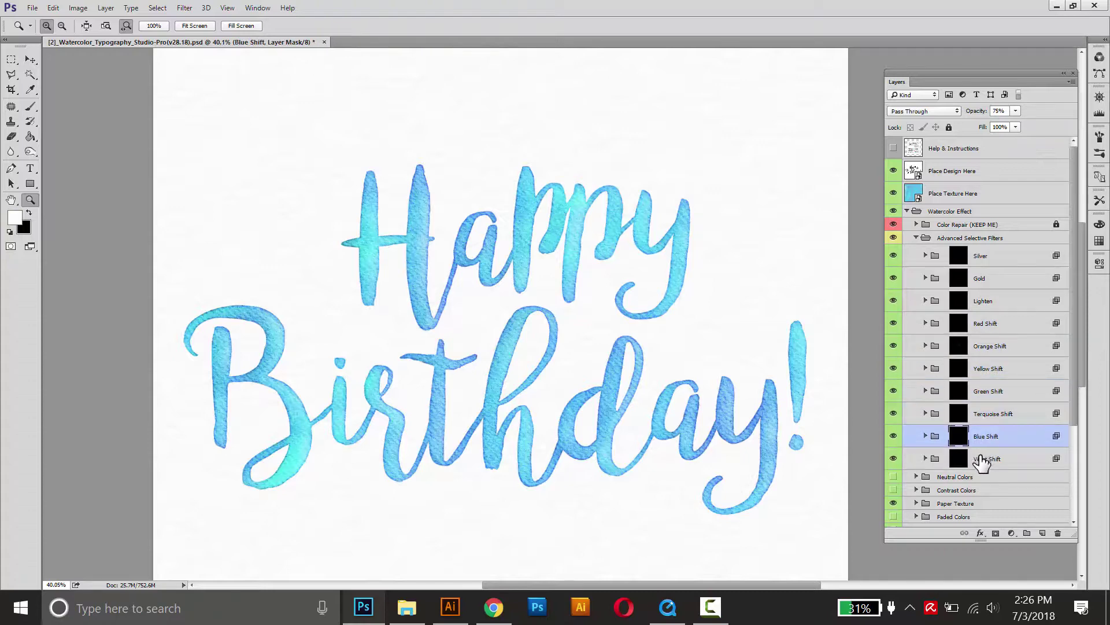
click(980, 461)
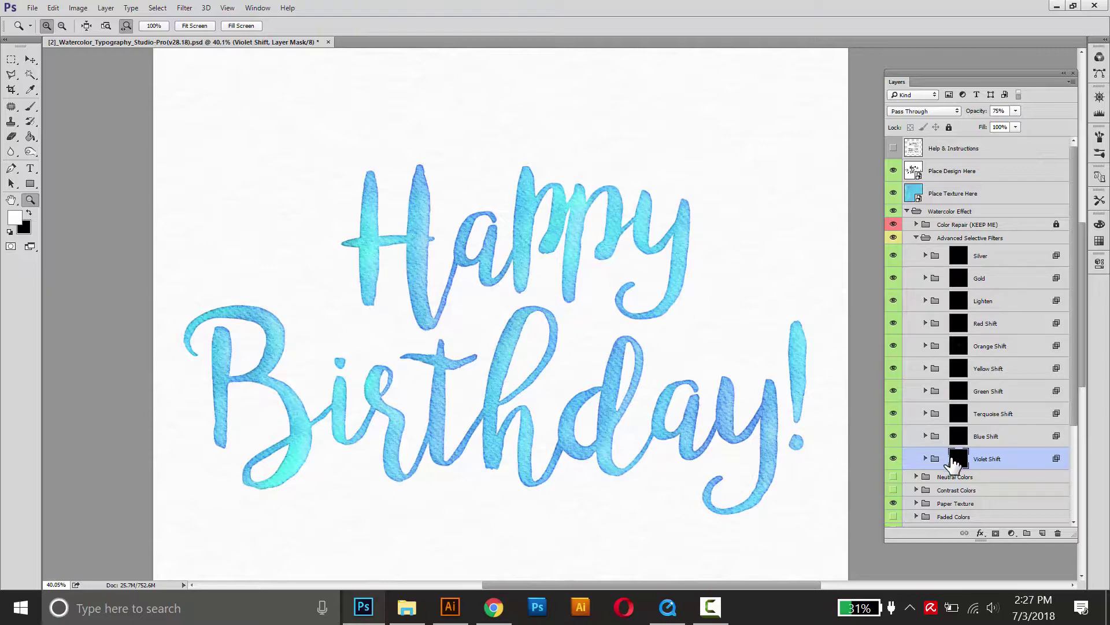
click(957, 371)
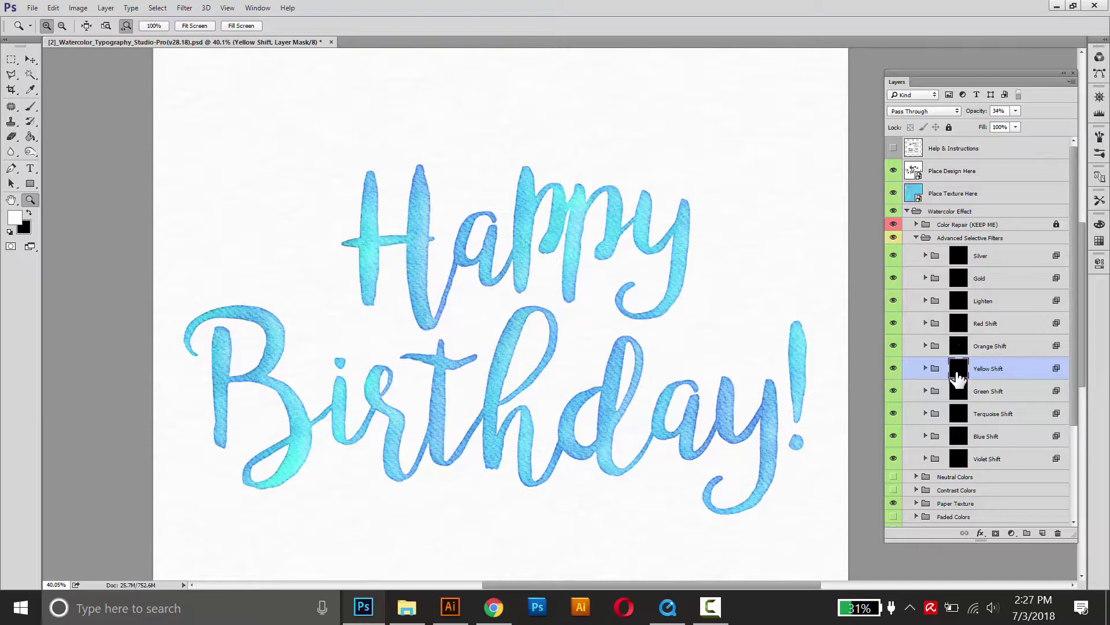
Choose the Brush tool with a white foreground colour and show the 150 px size and hardness settings
click(30, 108)
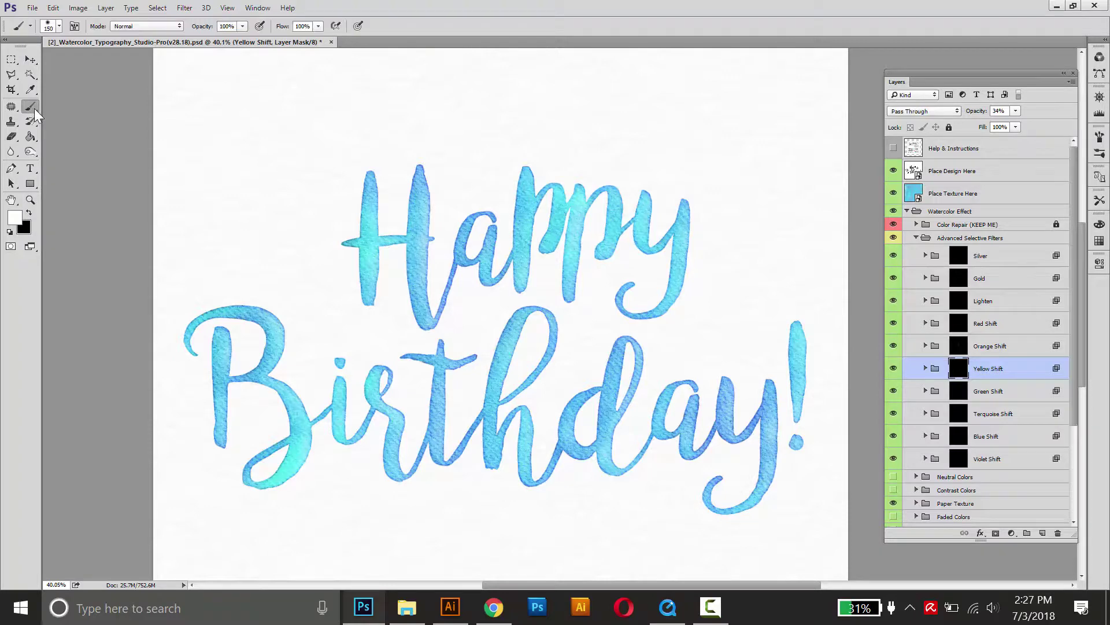
click(15, 219)
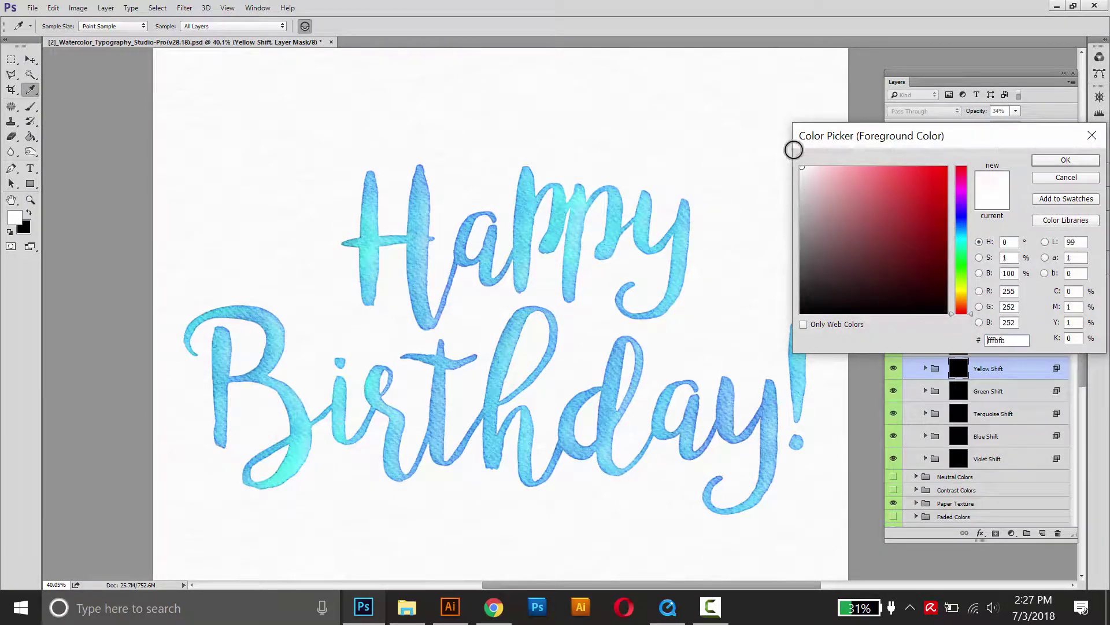
click(1046, 162)
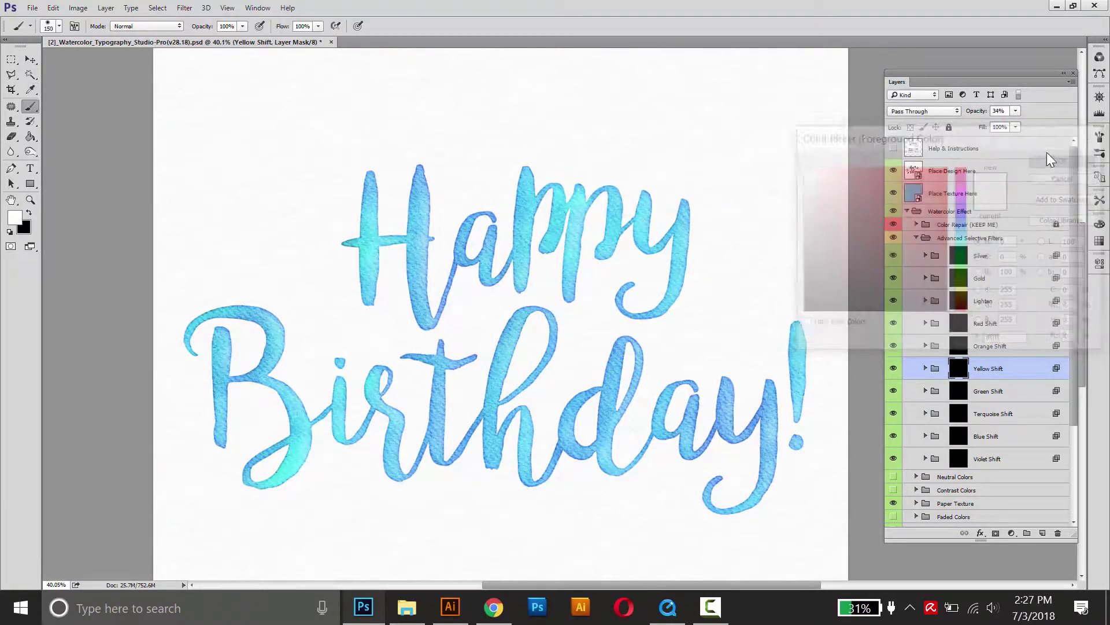
click(59, 27)
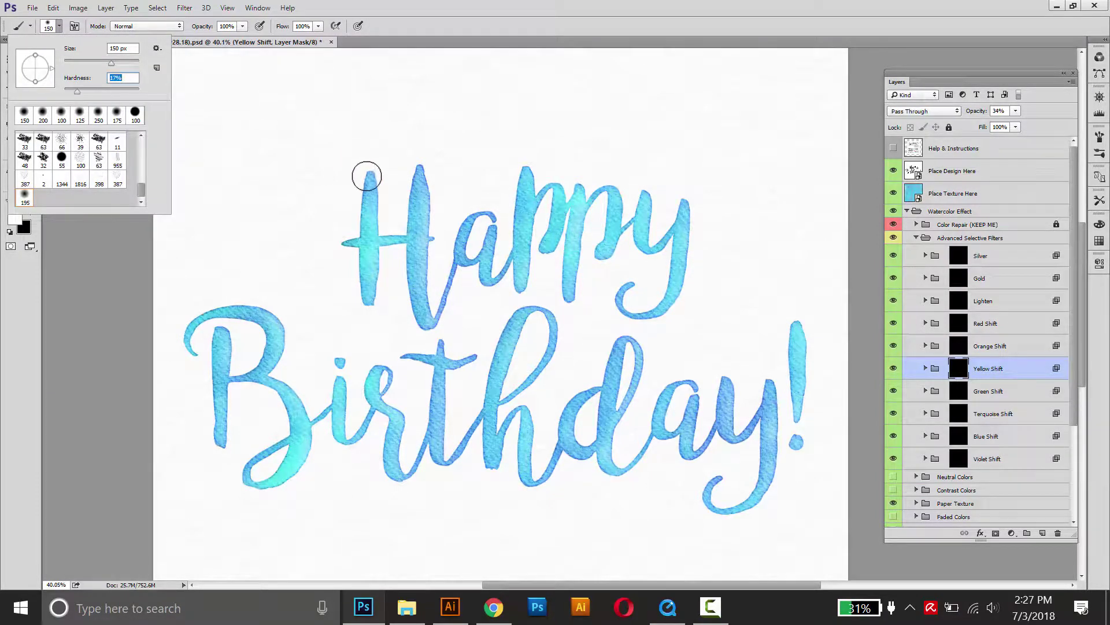
Paint yellow-green into the H, pp, ppy, B and ir with the brush enlarged to 500 px
drag(364, 174, 365, 223)
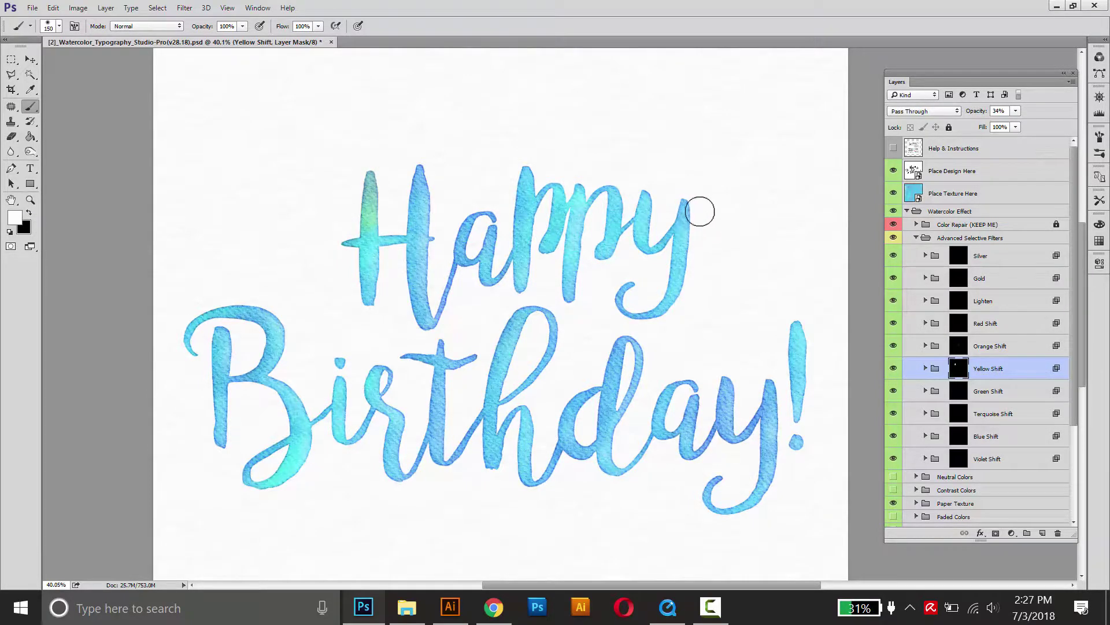
key(bracketright)
key(bracketright)
key(bracketright)
key(bracketright)
key(bracketright)
key(bracketright)
drag(310, 218, 347, 220)
mouse_move(529, 211)
mouse_down()
mouse_move(525, 244)
mouse_move(535, 192)
mouse_move(677, 231)
mouse_move(676, 217)
mouse_move(660, 272)
mouse_up()
mouse_move(472, 380)
mouse_down()
mouse_move(321, 296)
mouse_move(373, 310)
mouse_move(228, 317)
mouse_move(206, 332)
mouse_move(242, 328)
mouse_move(320, 416)
mouse_move(379, 437)
mouse_move(378, 377)
mouse_move(377, 412)
mouse_move(341, 342)
mouse_move(351, 378)
mouse_move(357, 350)
mouse_move(353, 417)
mouse_move(366, 424)
mouse_move(345, 366)
mouse_move(414, 340)
mouse_move(478, 396)
mouse_move(487, 353)
mouse_move(476, 322)
mouse_move(508, 422)
mouse_move(486, 394)
mouse_move(503, 424)
mouse_move(565, 418)
mouse_move(571, 433)
mouse_move(520, 442)
mouse_up()
Switching the brush between 300 and 500 px, green the y, exclamation mark and B's bottom loop
key(bracketleft)
key(bracketleft)
key(bracketright)
key(bracketright)
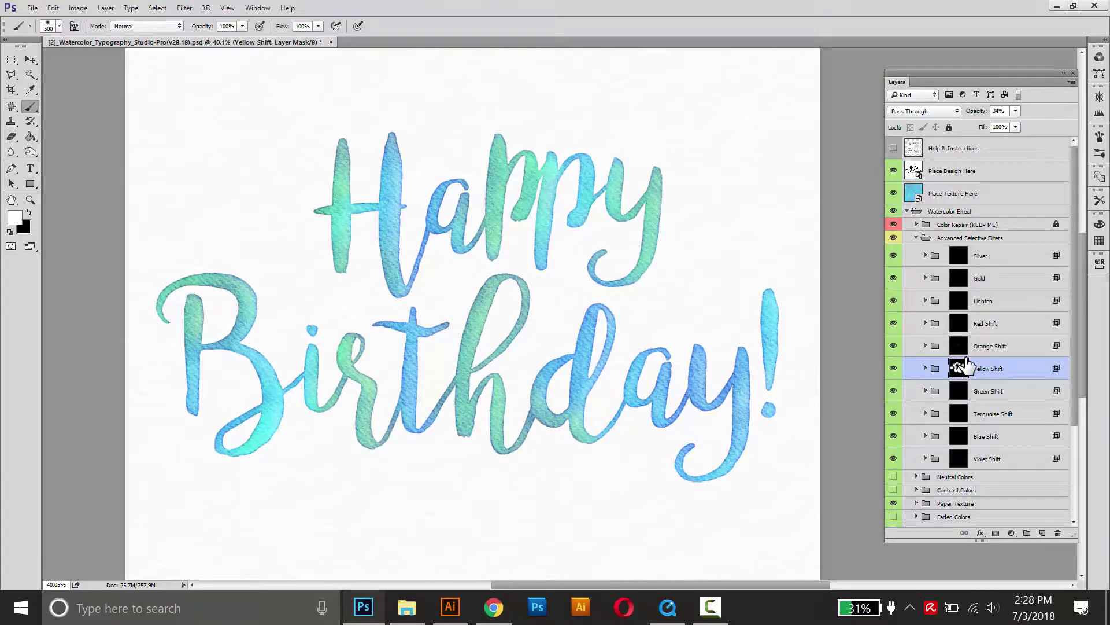
mouse_move(701, 348)
mouse_down()
mouse_move(703, 324)
mouse_move(697, 404)
mouse_up()
click(761, 272)
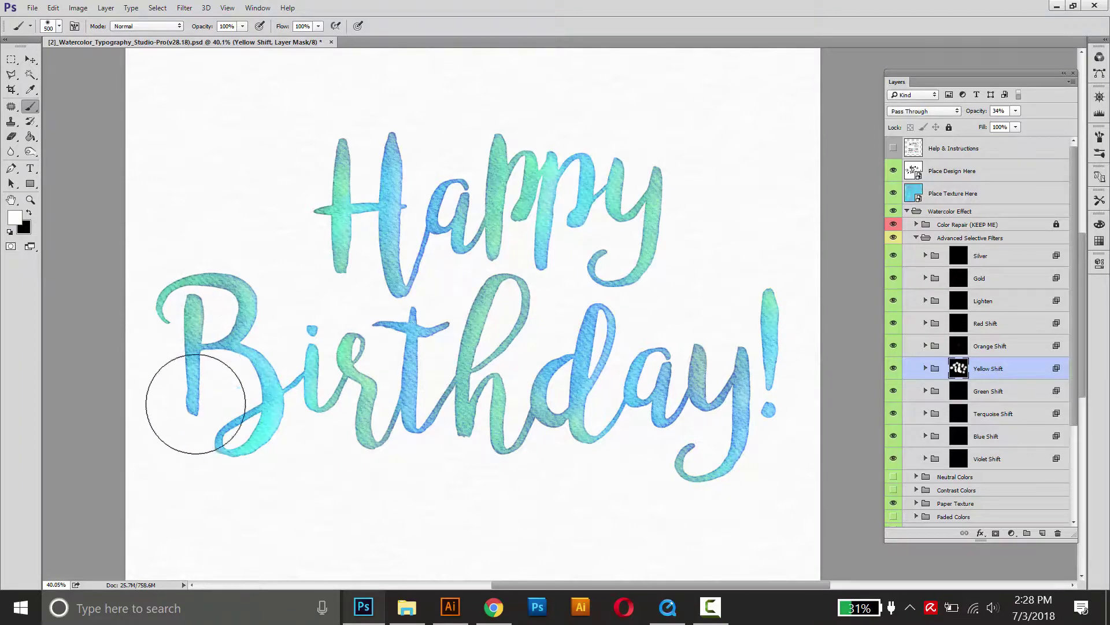
drag(272, 460, 278, 454)
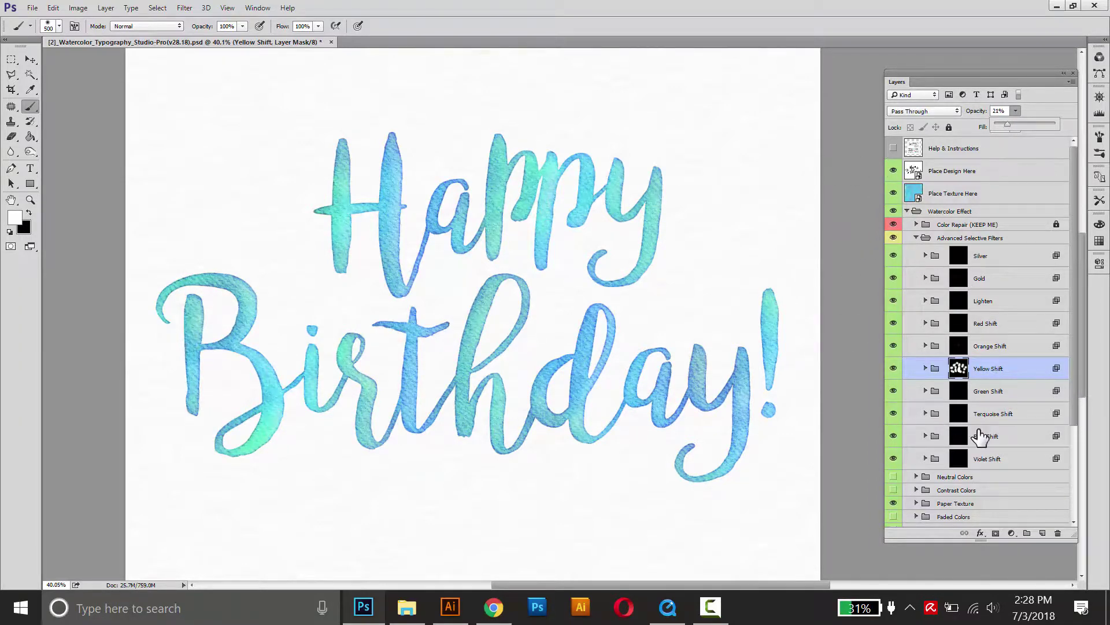
Select the Violet Shift layer mask, set a white foreground, and raise the 500 px brush's hardness to 26%
click(986, 461)
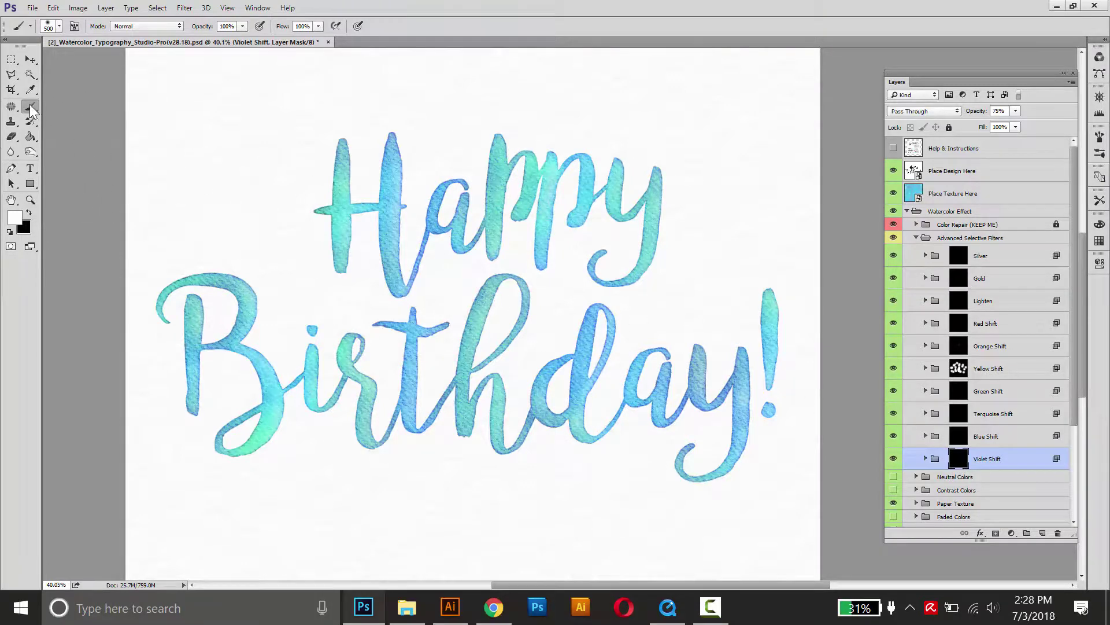
click(14, 217)
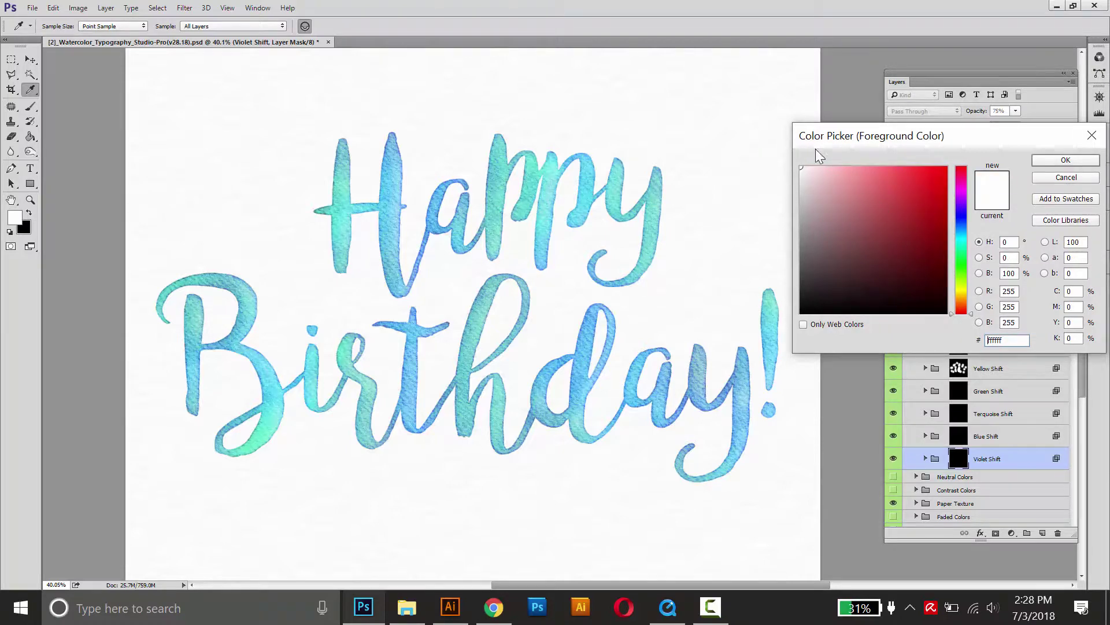
click(1040, 161)
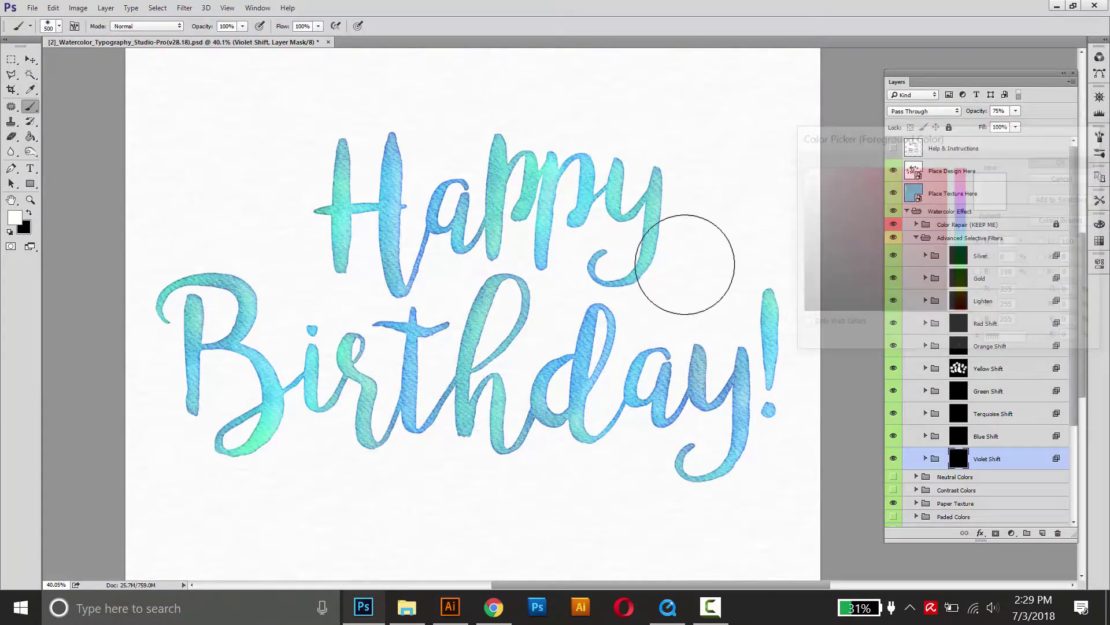
click(57, 30)
drag(77, 93, 78, 92)
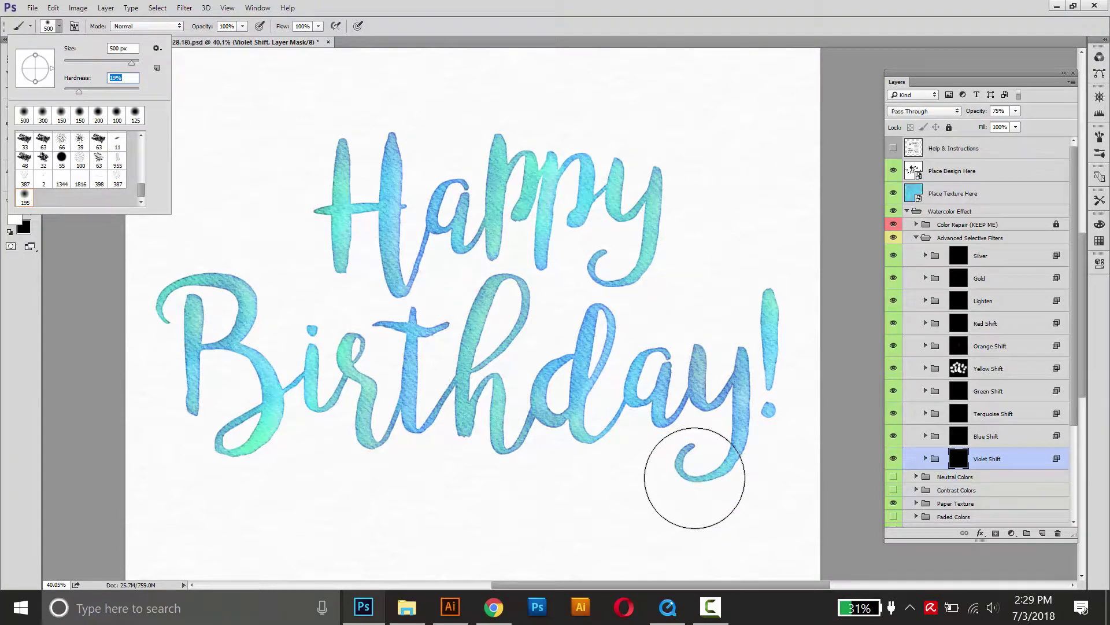
Paint violet over the y's end, the exclamation dot, the B's left stem and the H
drag(753, 433, 765, 431)
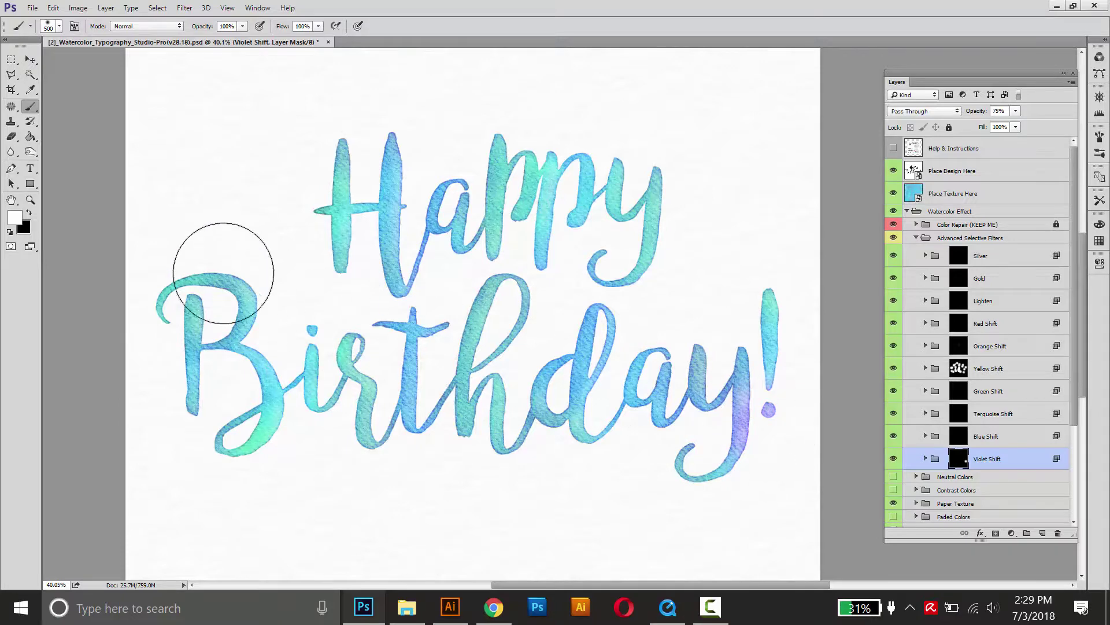
drag(191, 332, 191, 407)
mouse_move(268, 260)
mouse_down()
mouse_move(297, 224)
mouse_move(426, 169)
mouse_move(484, 124)
mouse_move(622, 147)
mouse_move(637, 116)
mouse_move(526, 251)
mouse_move(528, 299)
mouse_up()
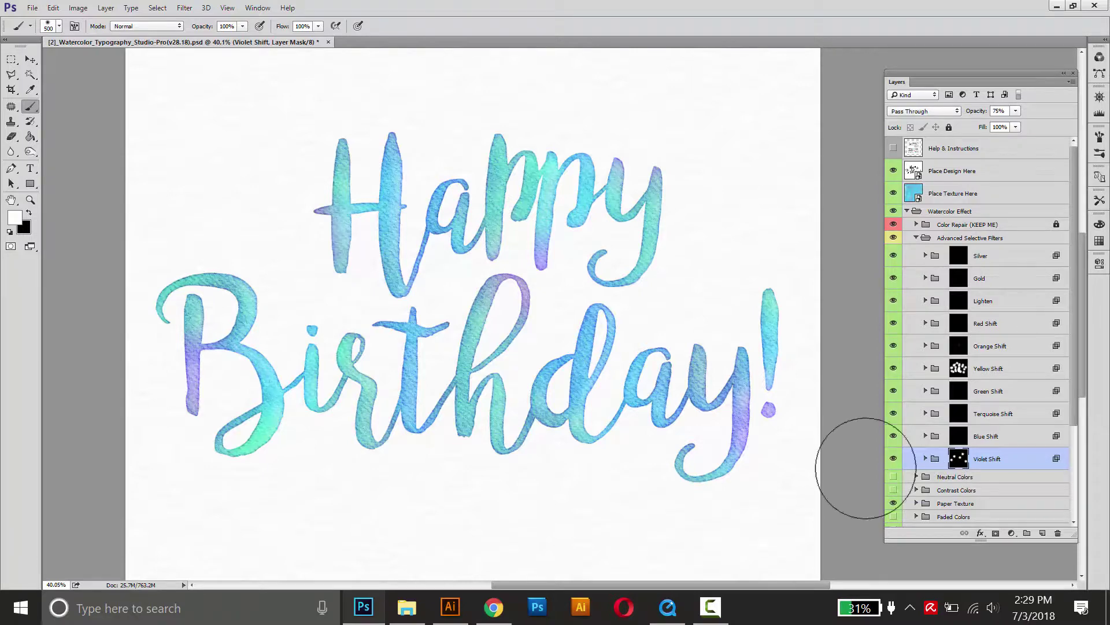
mouse_move(325, 122)
mouse_down()
mouse_move(327, 146)
mouse_move(410, 133)
mouse_move(377, 207)
mouse_move(325, 220)
mouse_move(298, 170)
mouse_move(359, 218)
mouse_up()
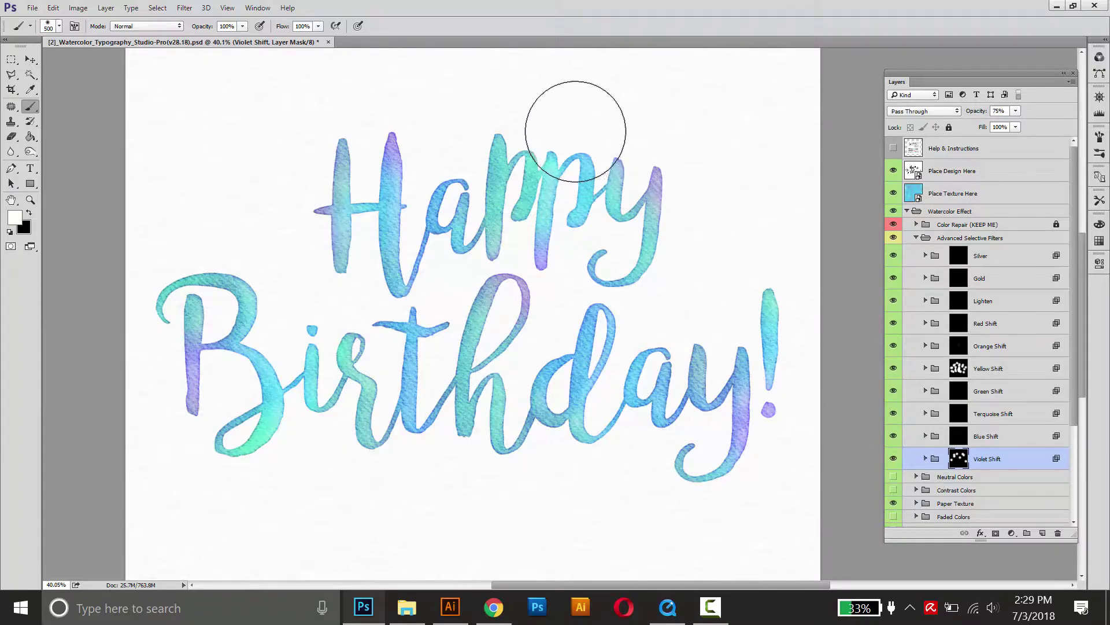
Add violet across ppy and the B's bottom loop, then the y tail with a 300 px brush
mouse_move(576, 132)
mouse_down()
mouse_move(616, 216)
mouse_move(649, 181)
mouse_up()
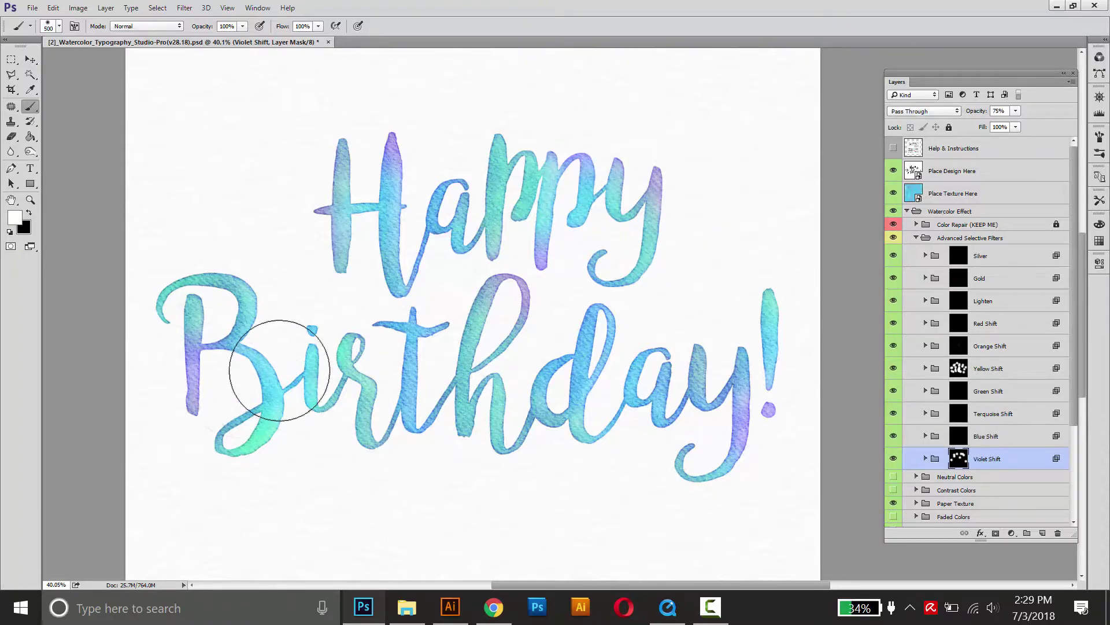
mouse_move(267, 463)
mouse_down()
mouse_move(272, 507)
mouse_move(238, 478)
mouse_up()
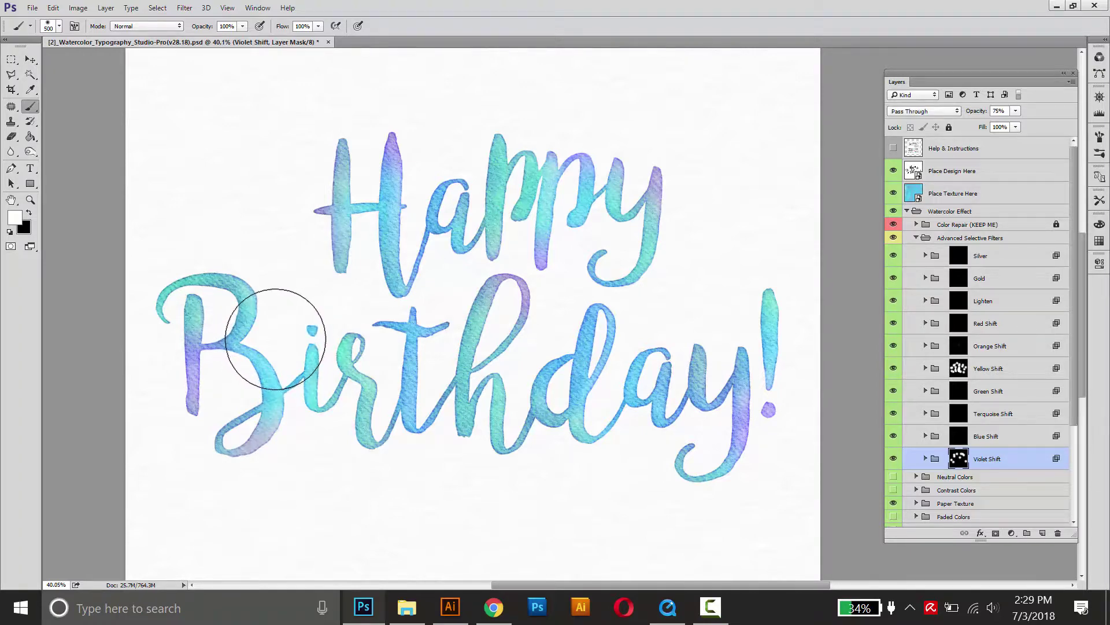
key(bracketleft)
key(bracketleft)
key(bracketleft)
key(bracketleft)
key(bracketleft)
key(bracketleft)
key(bracketright)
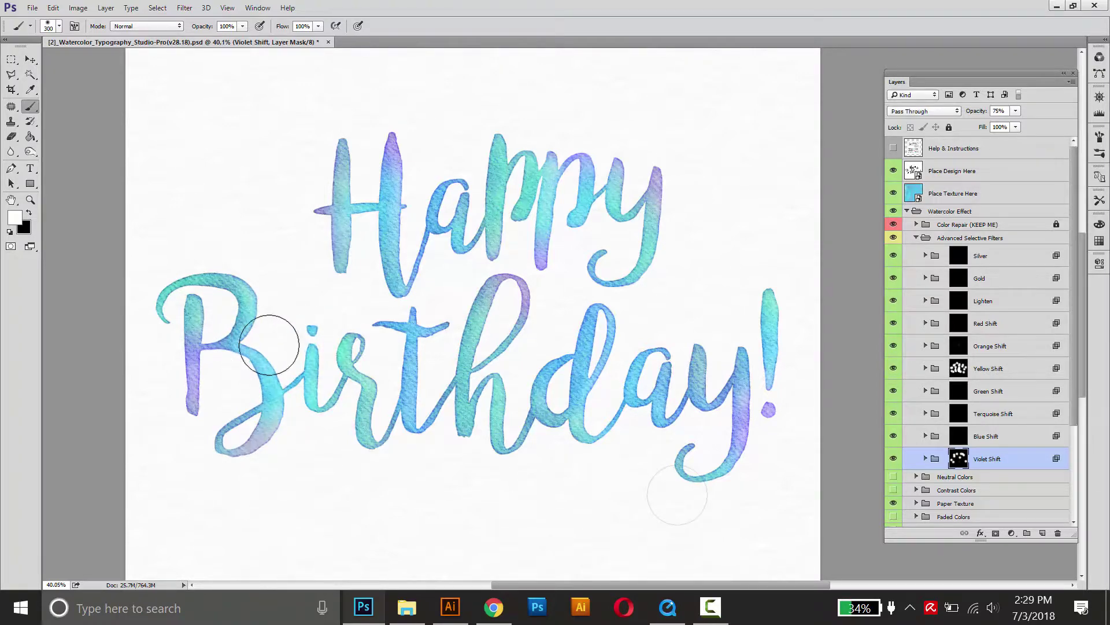
drag(675, 478, 692, 509)
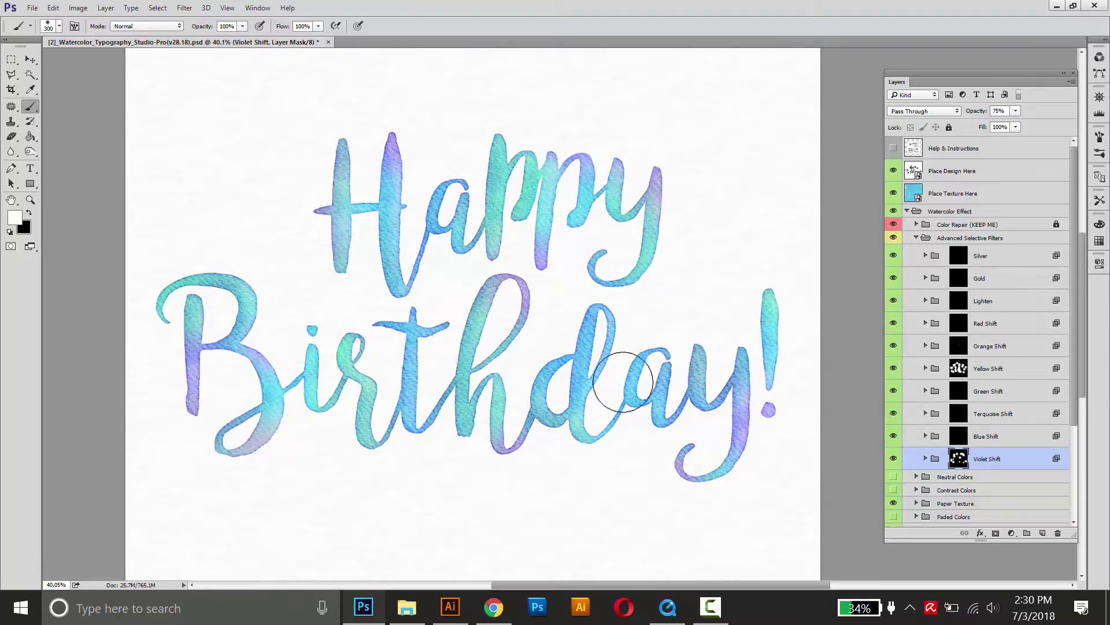
Collapse Advanced Selective Filters and lower the Paper Texture group's opacity from 40% to 27%
click(917, 239)
click(935, 279)
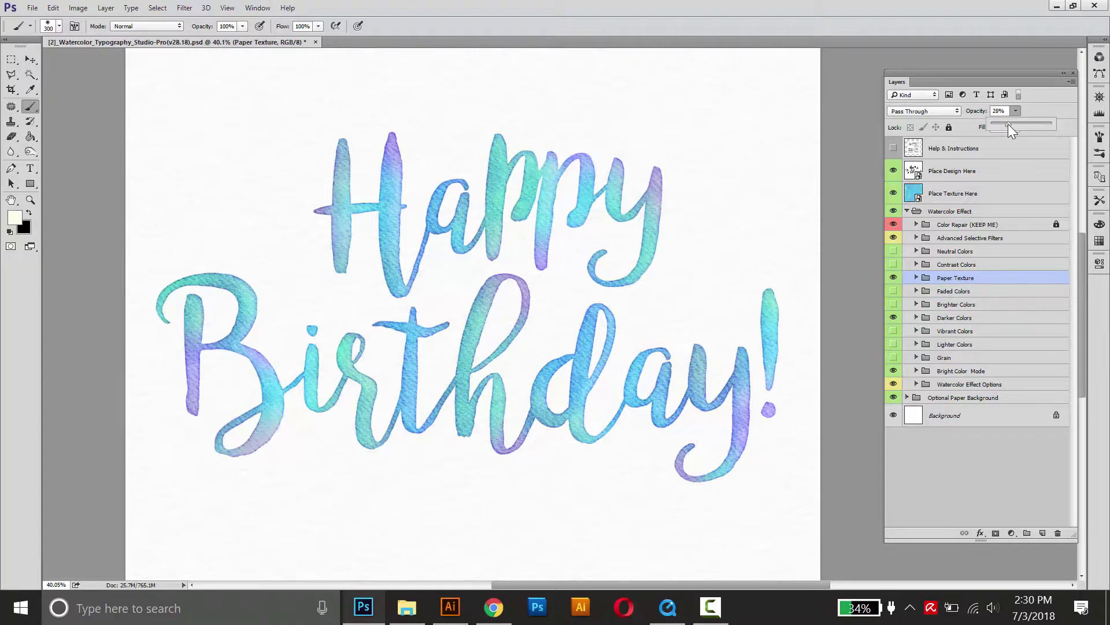
drag(1009, 144, 1011, 146)
Open Watercolor Effect Options, look through its Outline to Fill subgroups, and select the Outline group
click(943, 384)
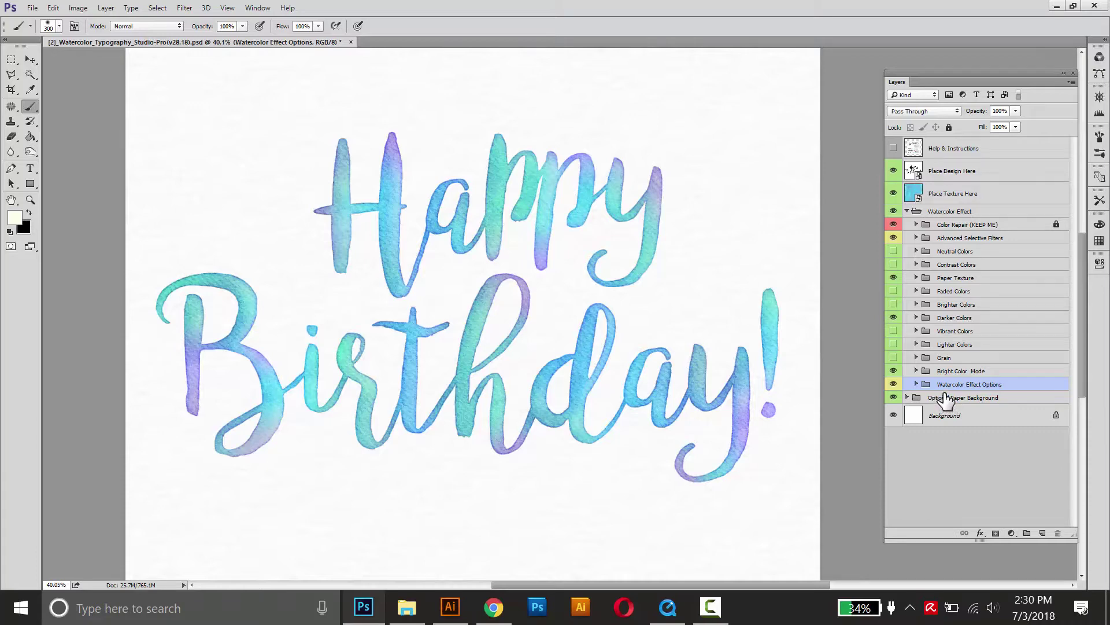
click(916, 385)
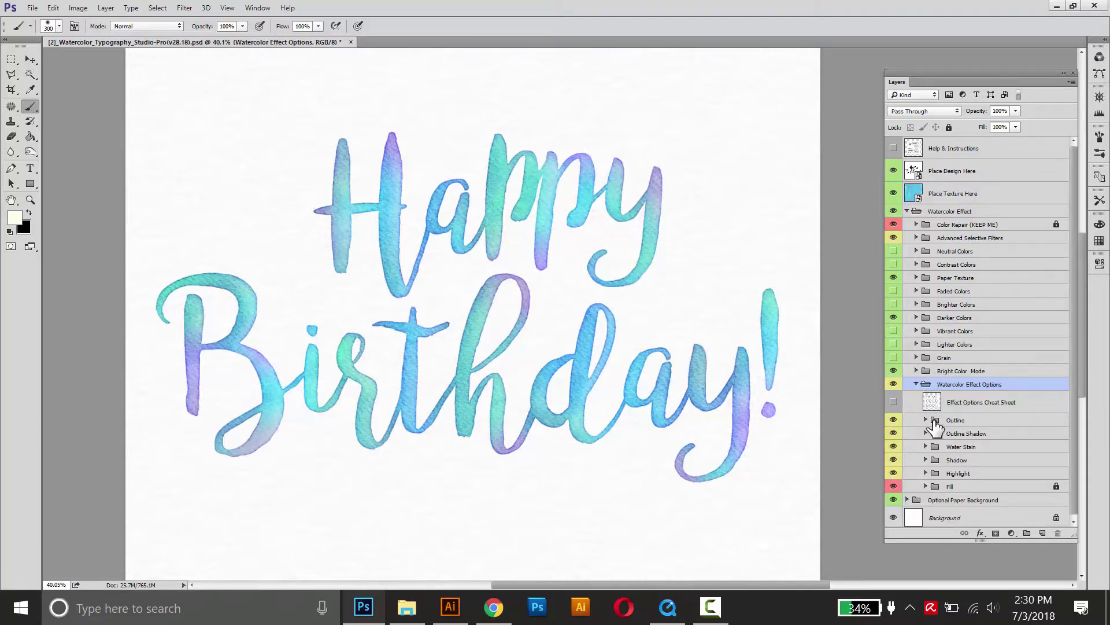
scroll(1074, 332, down, 1)
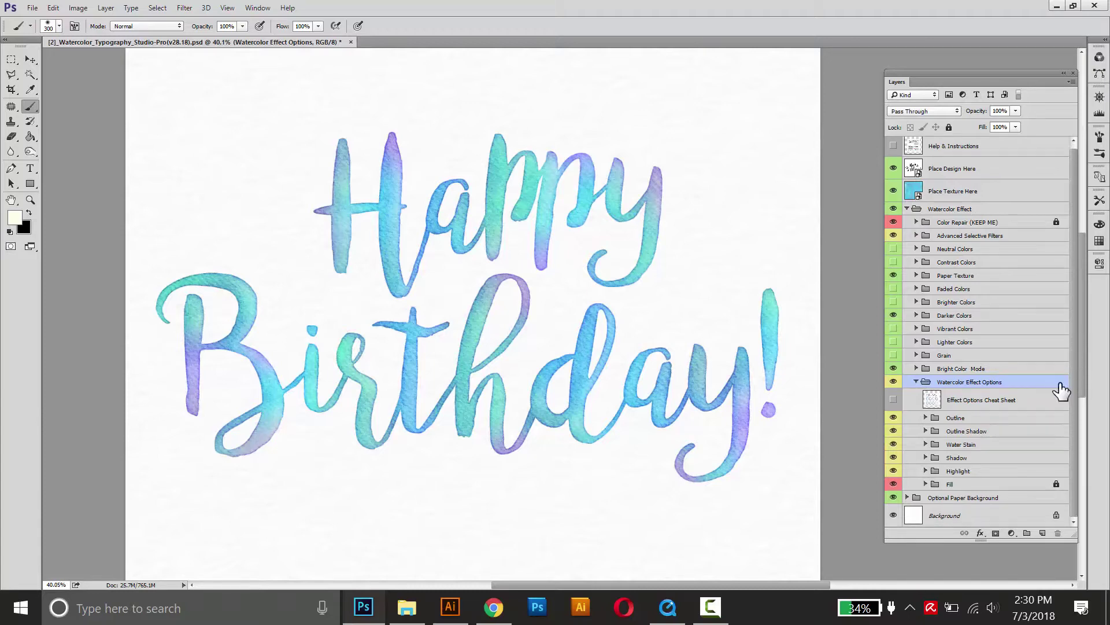
click(951, 421)
click(952, 433)
click(952, 444)
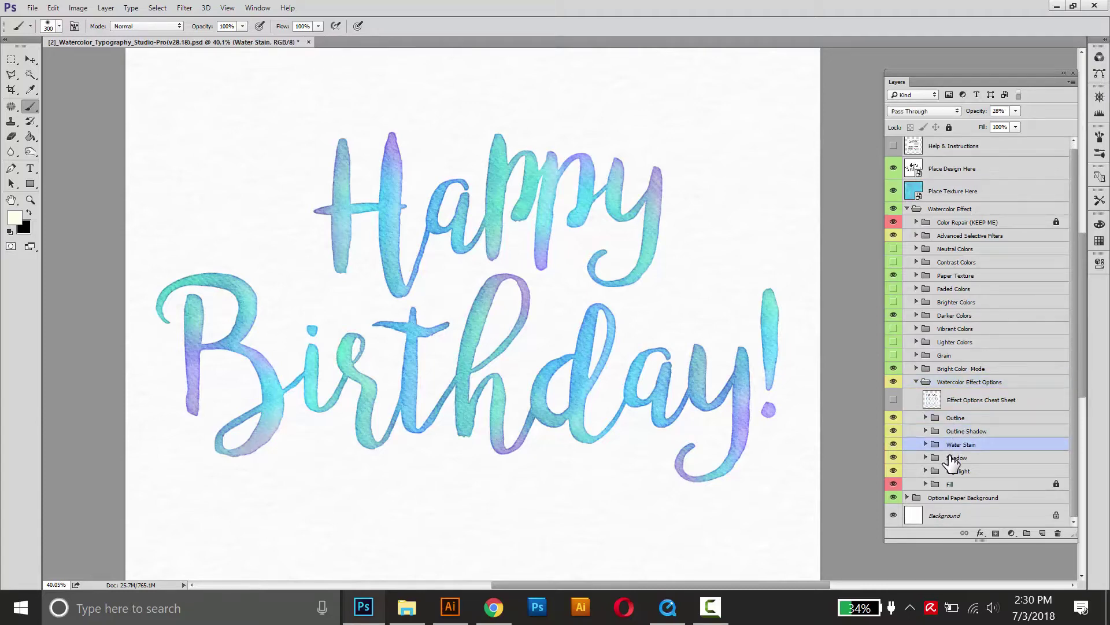
click(952, 458)
click(952, 470)
click(939, 485)
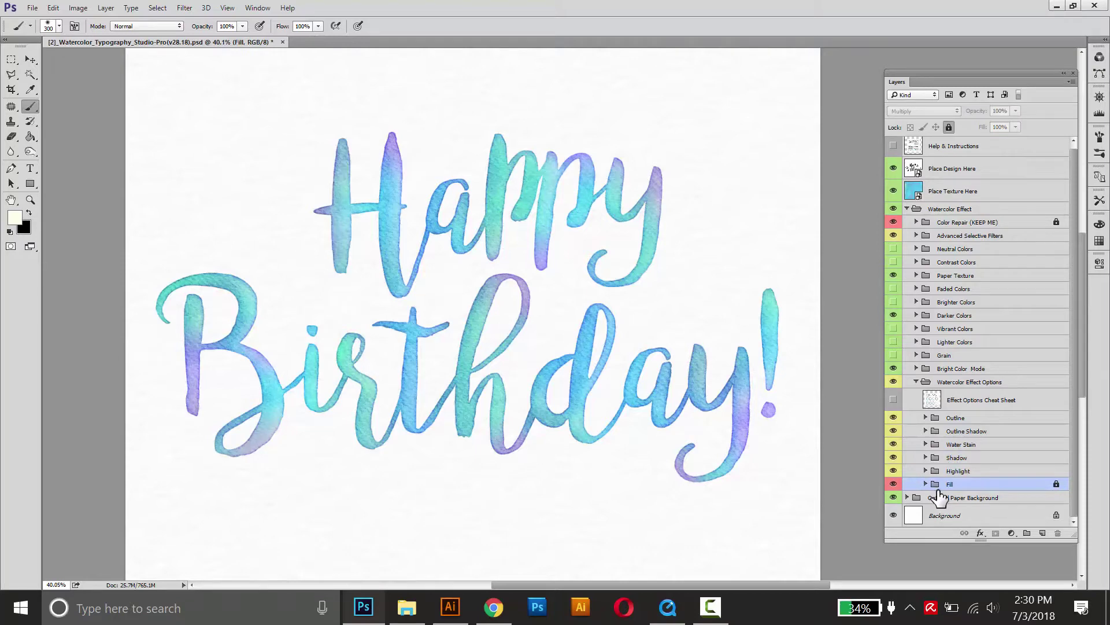
click(951, 444)
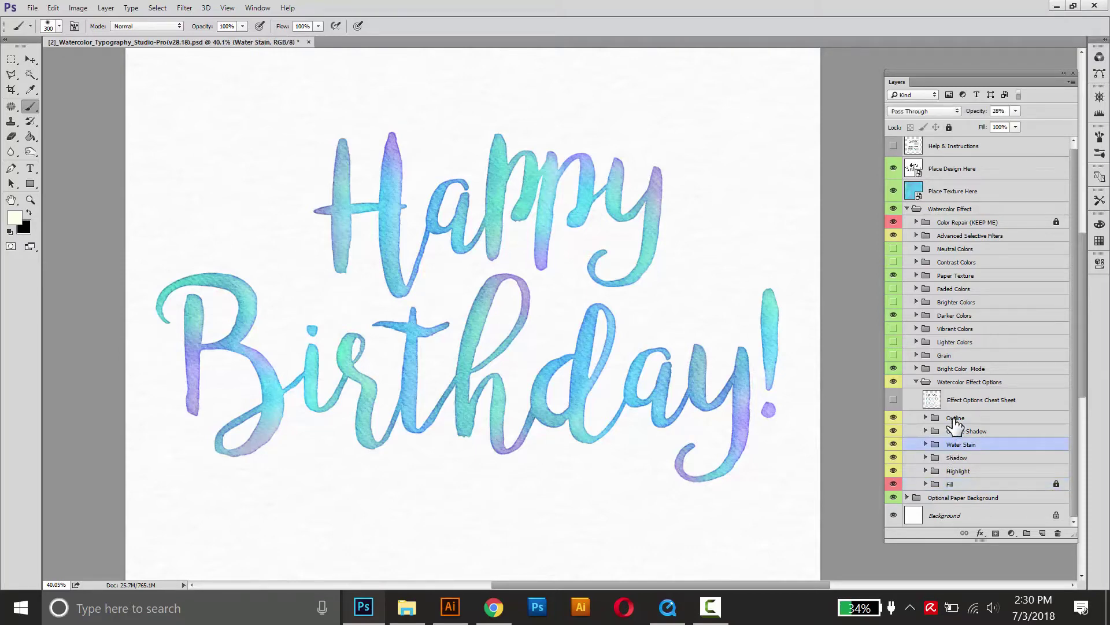
click(952, 419)
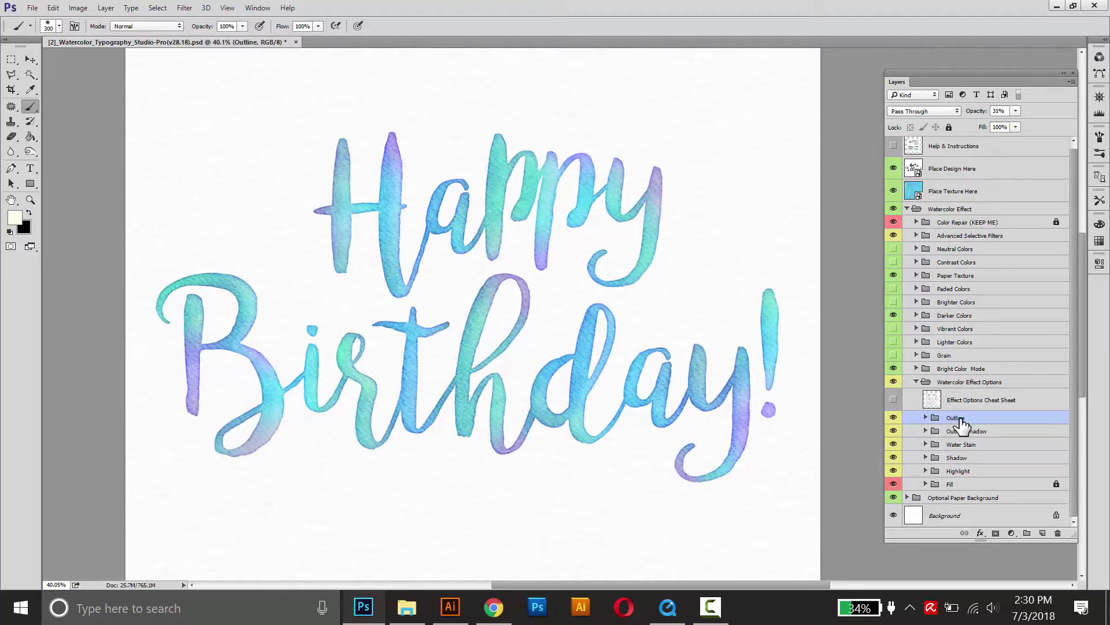
Drag the Outline group's Opacity slider down to 27%
click(1015, 112)
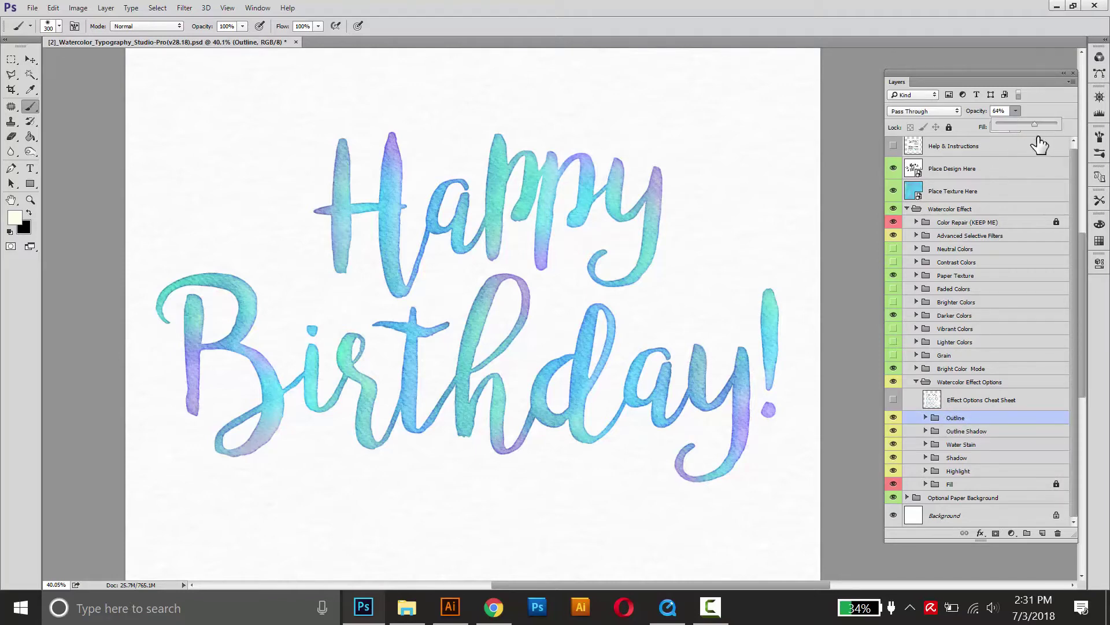
drag(1039, 145, 1017, 145)
click(894, 400)
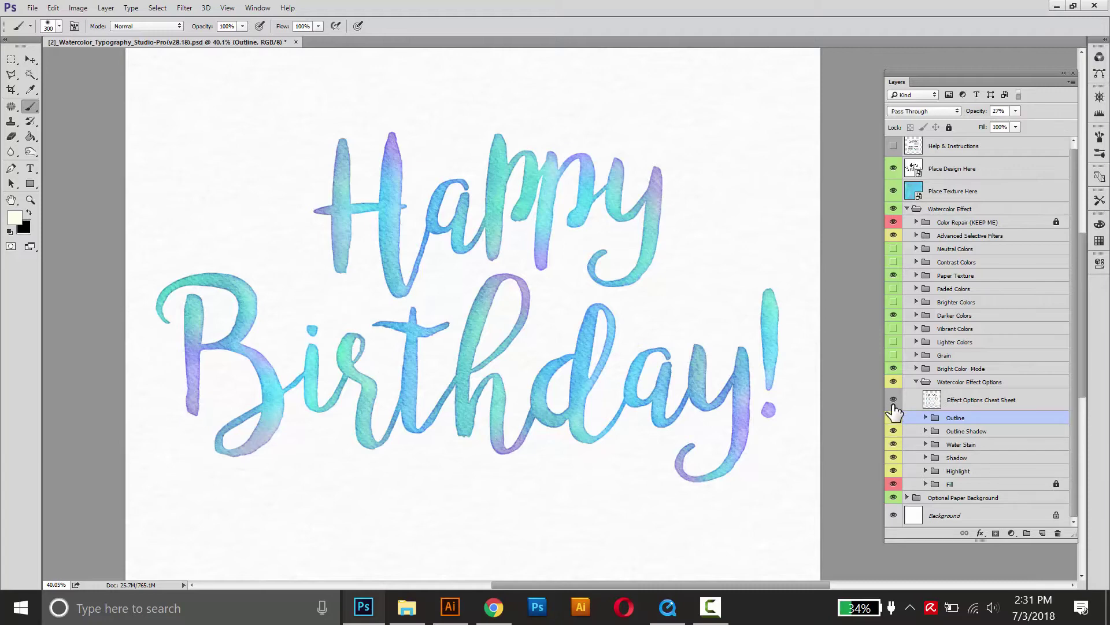